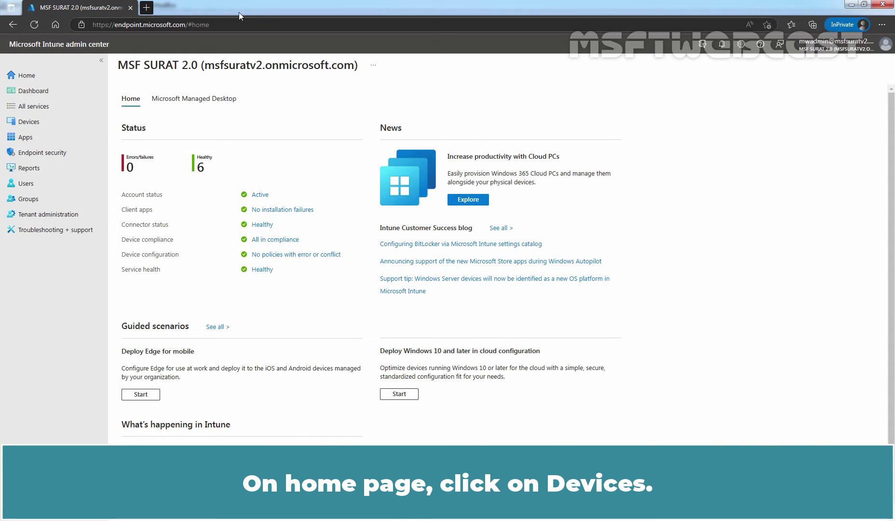
# Create a new Windows 10 and later profile from the Windows health monitoring template
pyautogui.click(34, 123)
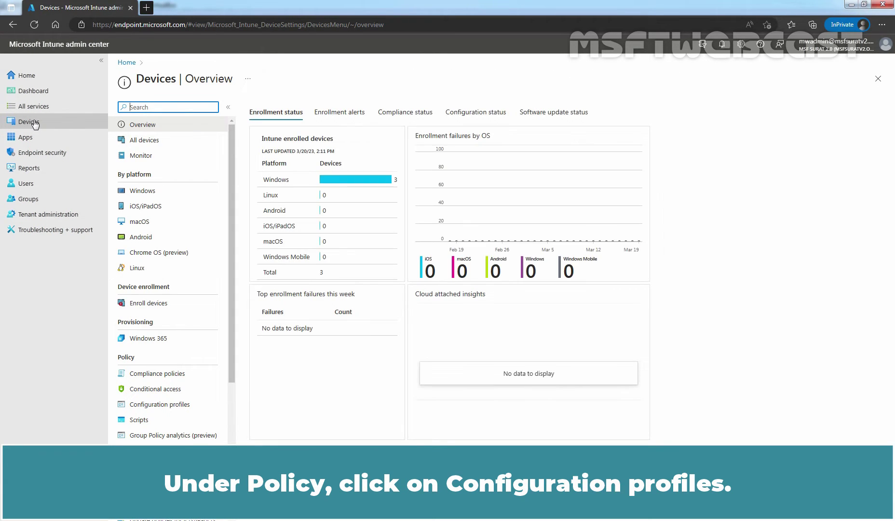
pyautogui.click(156, 404)
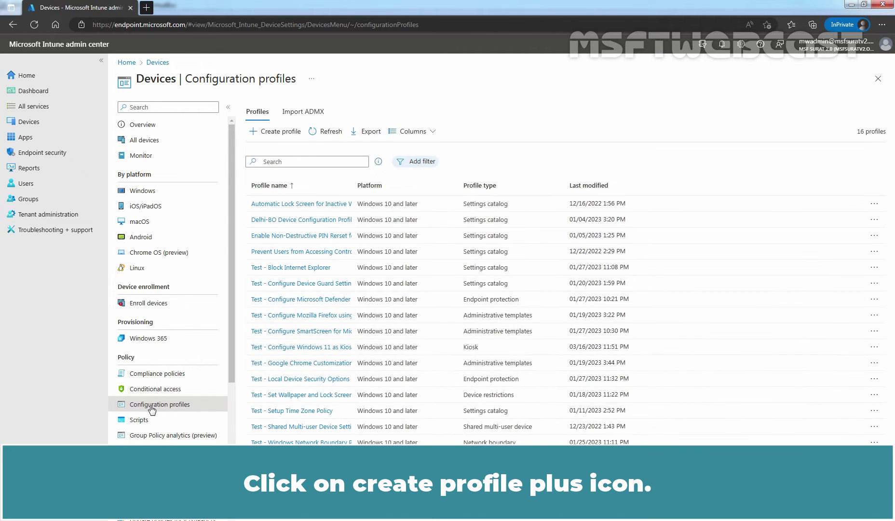
pyautogui.click(277, 135)
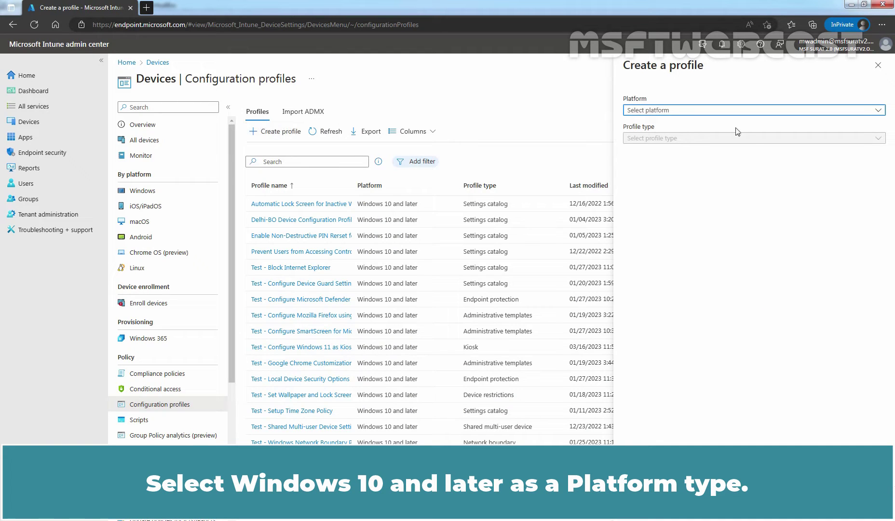
pyautogui.click(664, 112)
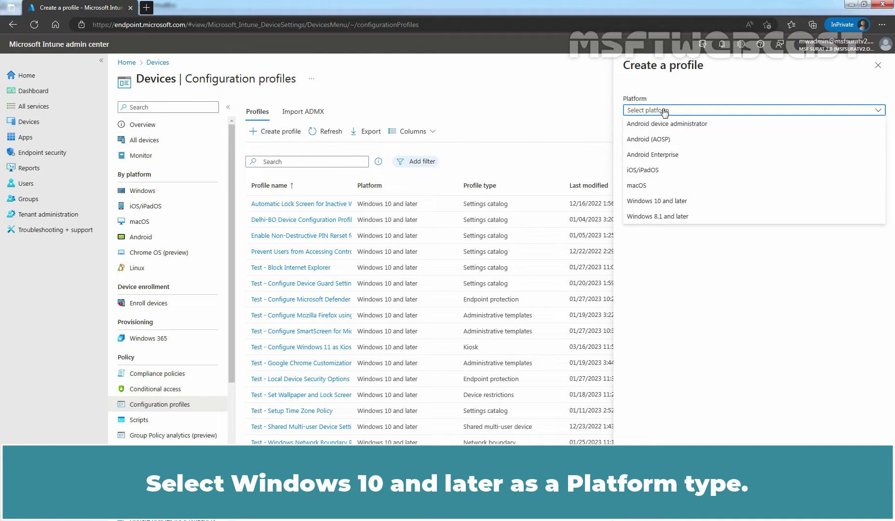
pyautogui.click(665, 206)
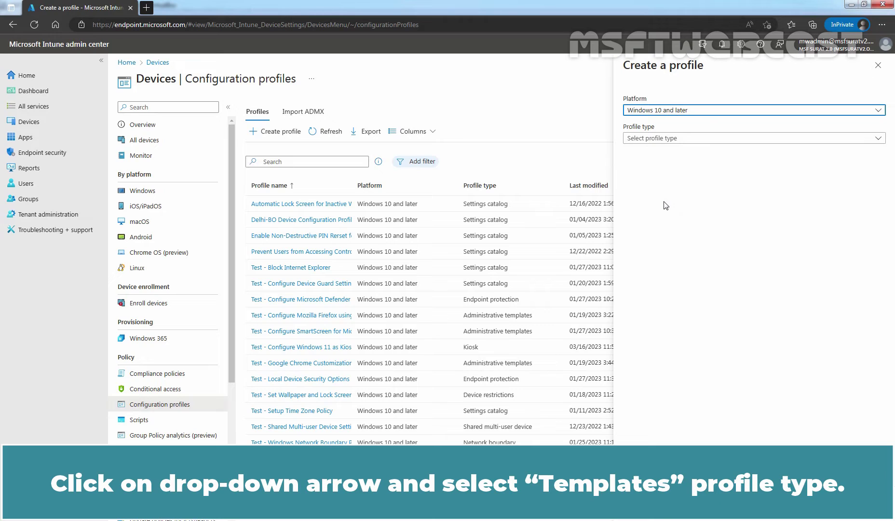
pyautogui.click(673, 139)
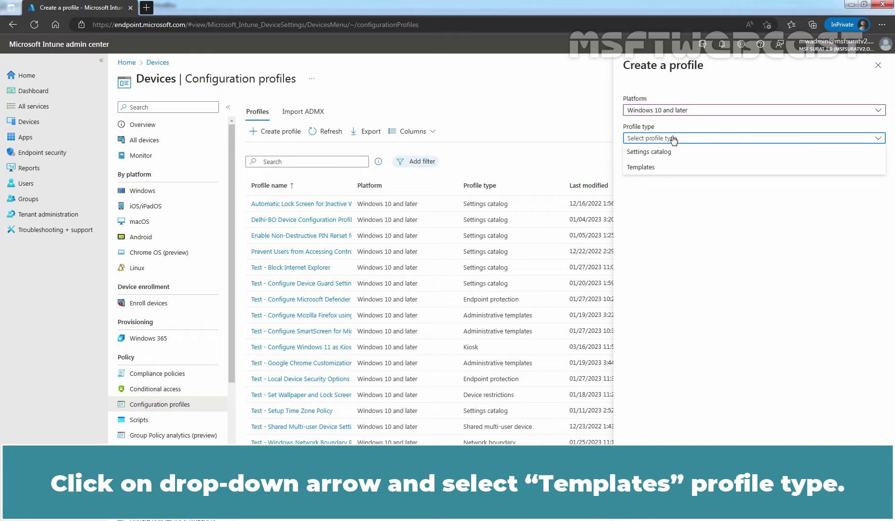
pyautogui.click(646, 168)
pyautogui.scroll(-3, 747, 274)
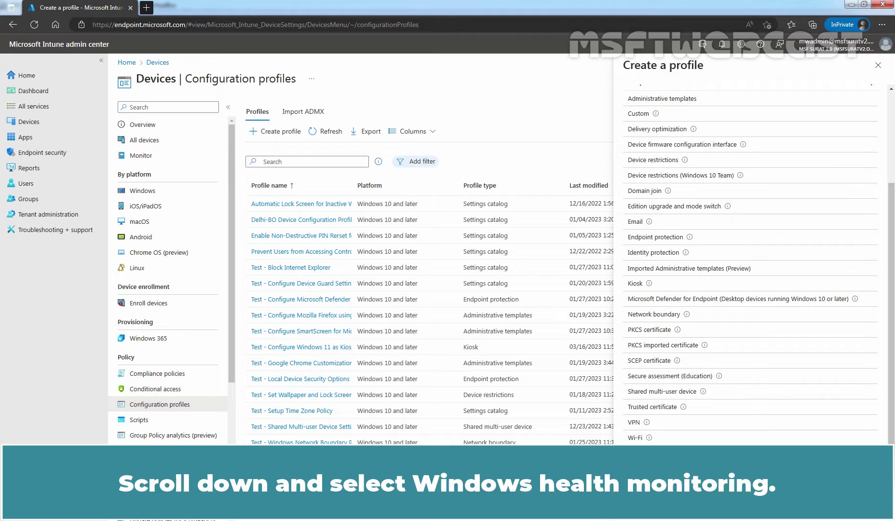
pyautogui.click(646, 453)
pyautogui.click(644, 504)
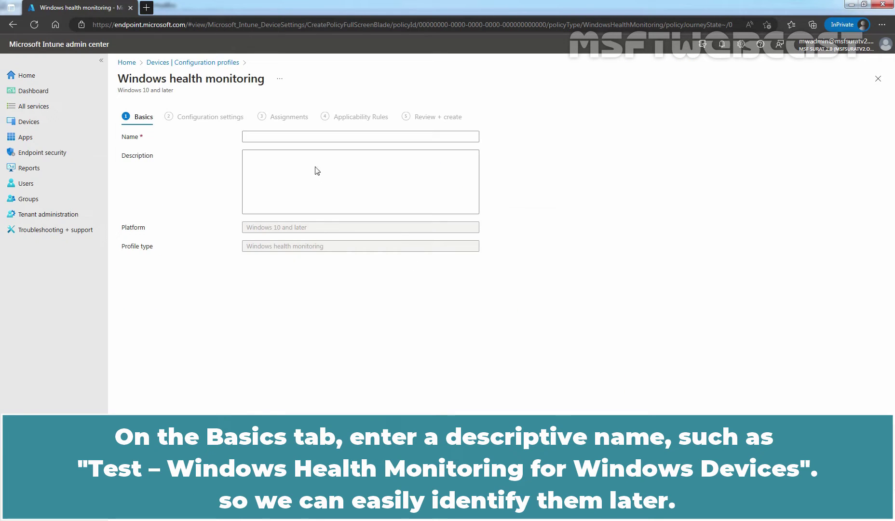
# Name the profile 'Test - Windows Health Monitoring for Windows Devices', paste a description, and continue
pyautogui.click(292, 137)
pyautogui.write('Test ')
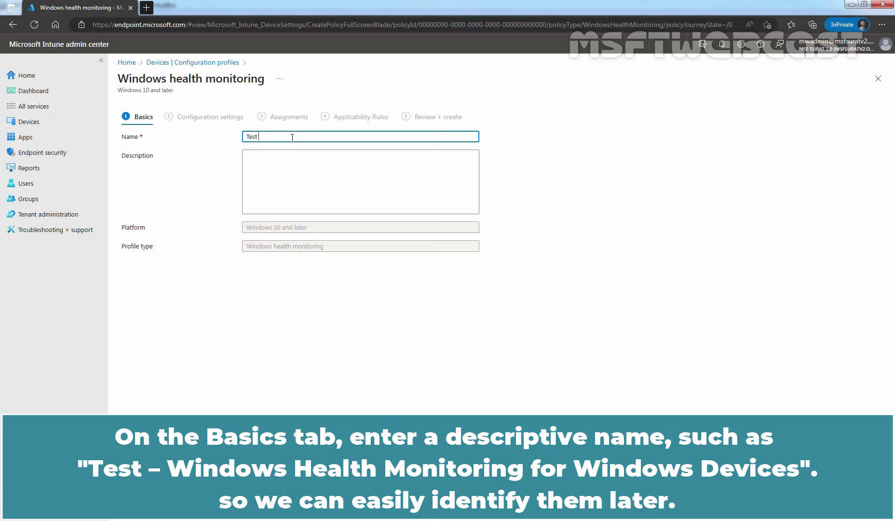
pyautogui.write('- Windows Health Monitoring for W')
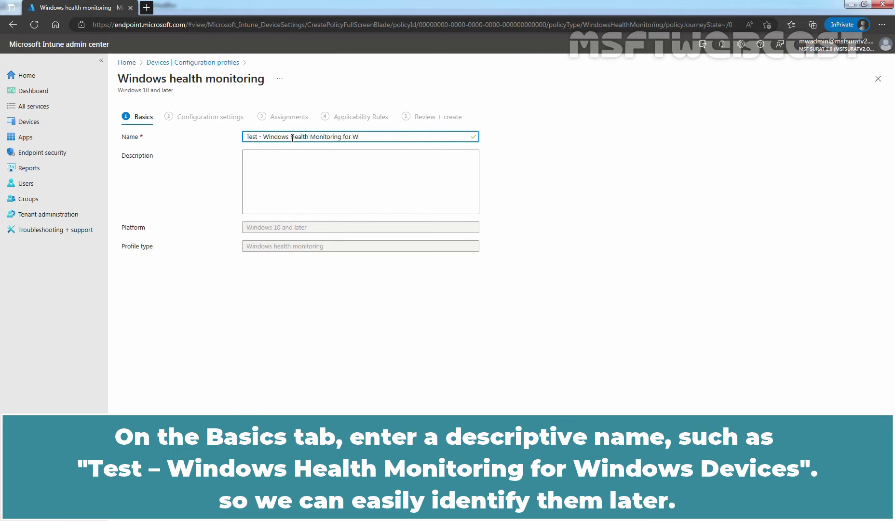
pyautogui.write('indows Devices')
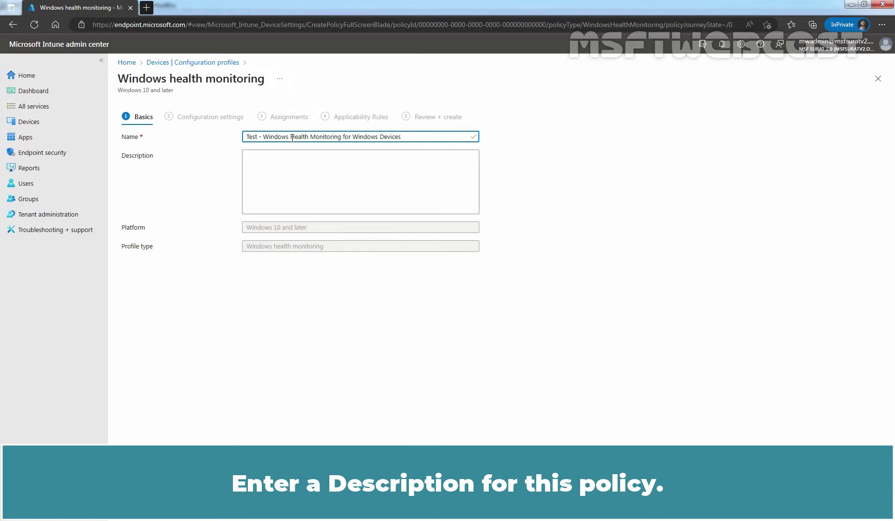
pyautogui.click(281, 172)
pyautogui.write('This device configuration profile will enable data collection on targeted devices.')
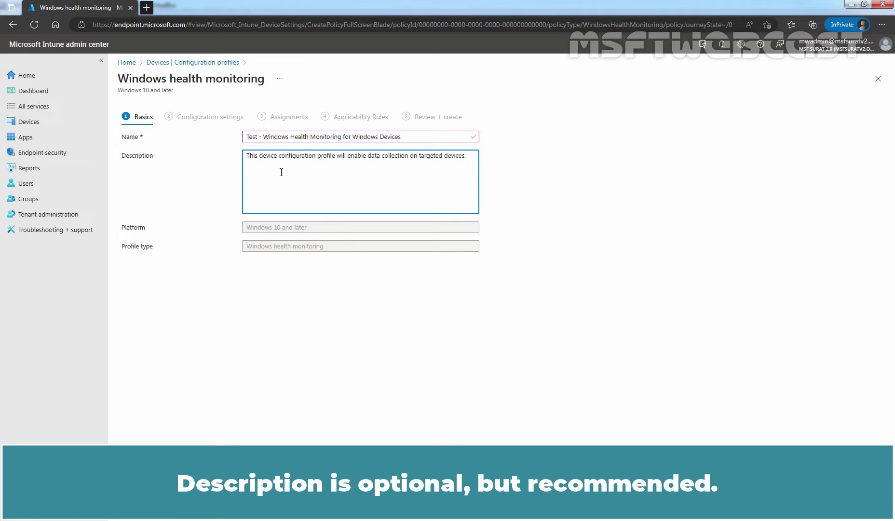
pyautogui.click(187, 505)
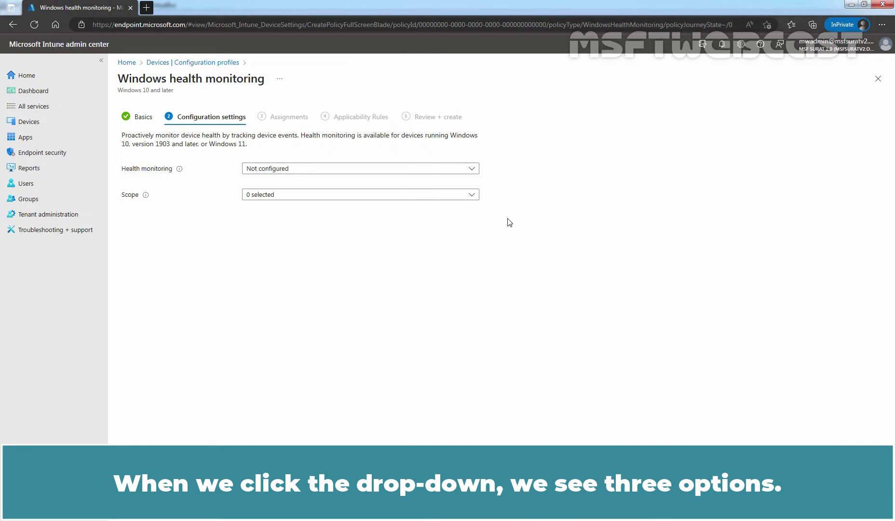
# Set the Health monitoring option to Enable
pyautogui.click(474, 171)
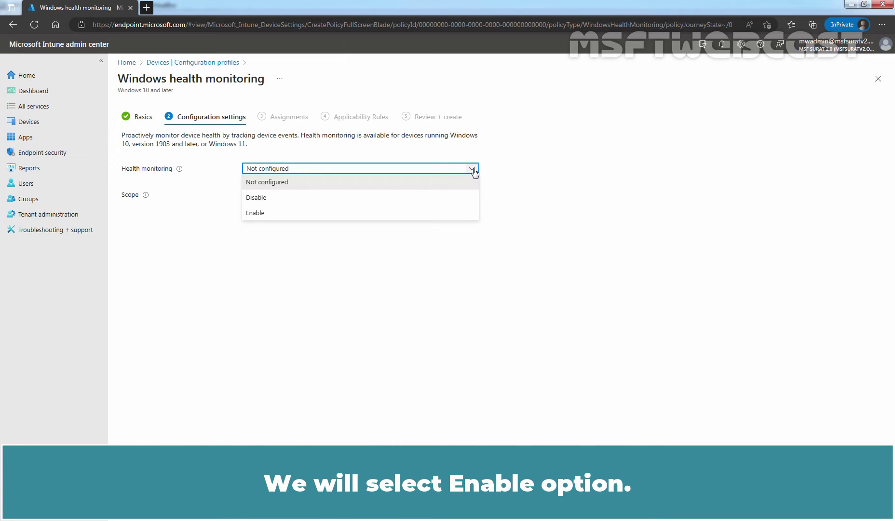
pyautogui.click(263, 214)
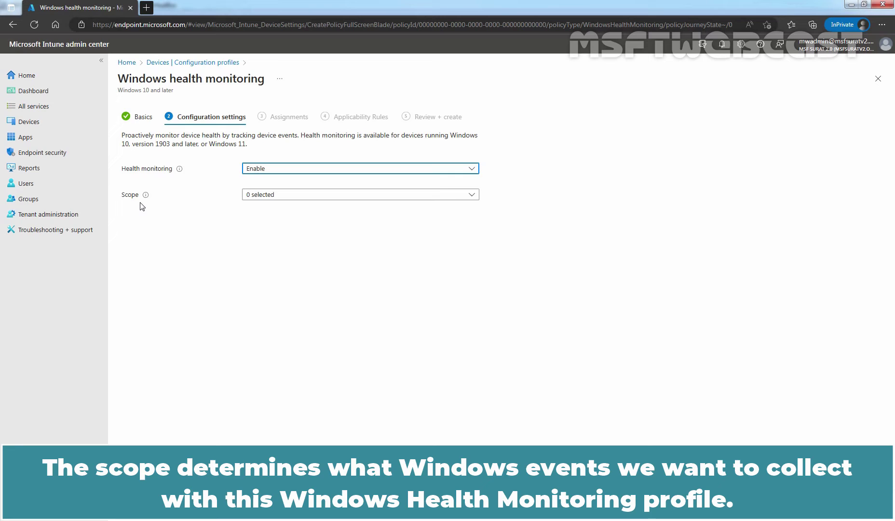
# Check Windows updates as the only monitoring scope
pyautogui.click(458, 200)
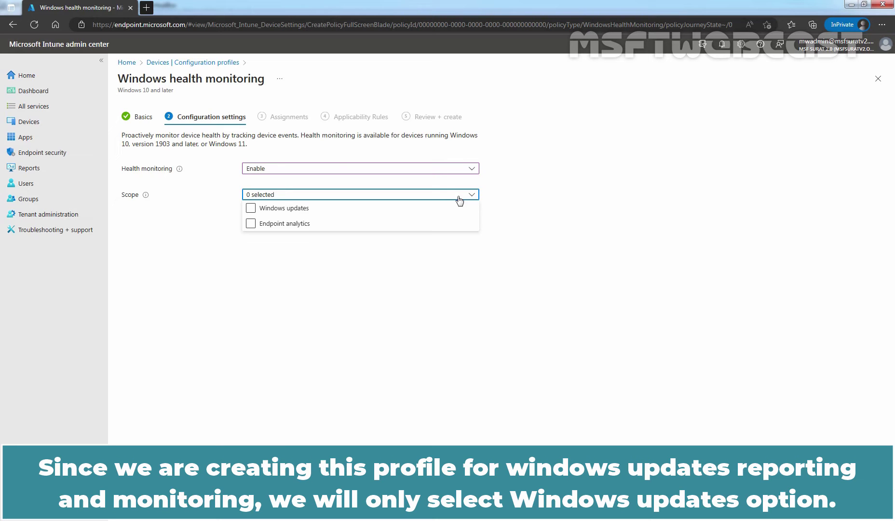
pyautogui.click(296, 210)
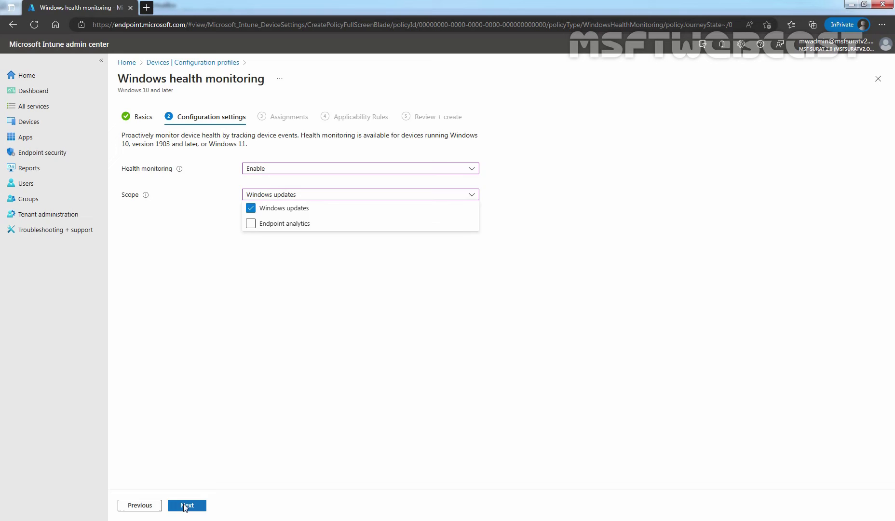
# Add the UpdateMonitor_TestDevices group to the profile's included groups
pyautogui.click(185, 505)
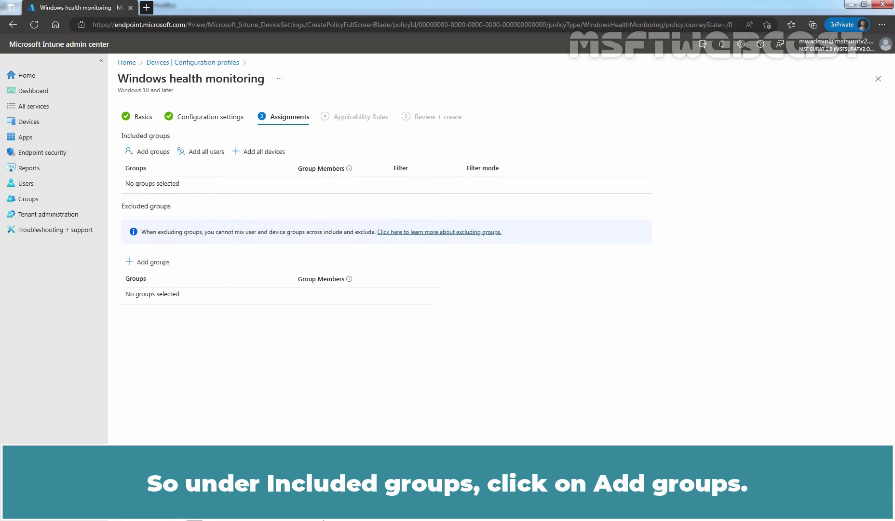
pyautogui.click(153, 152)
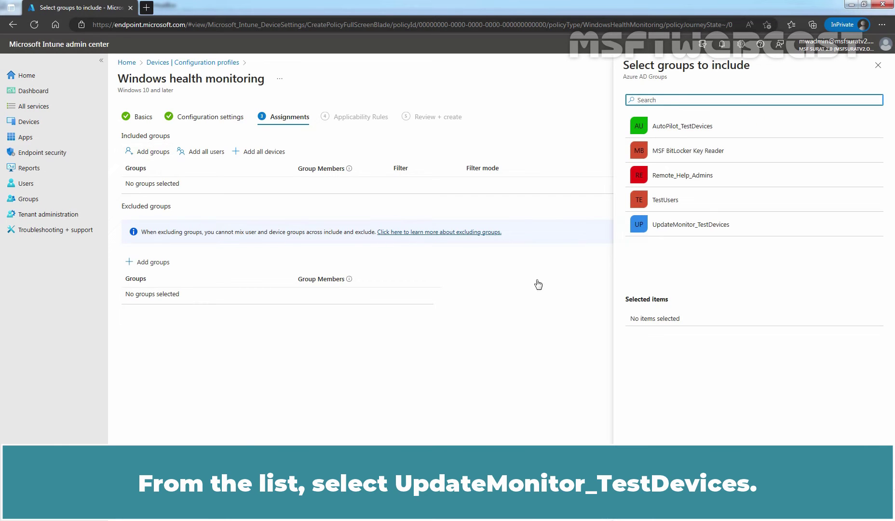
pyautogui.click(681, 229)
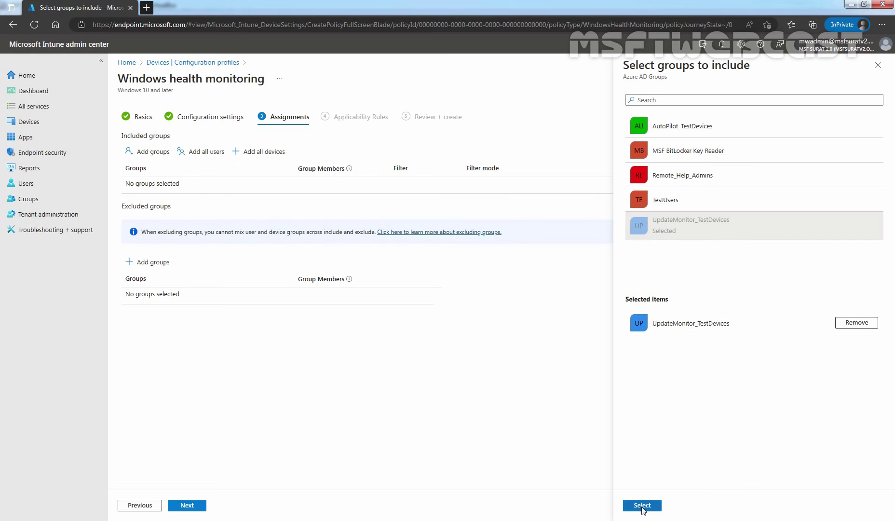
pyautogui.click(643, 506)
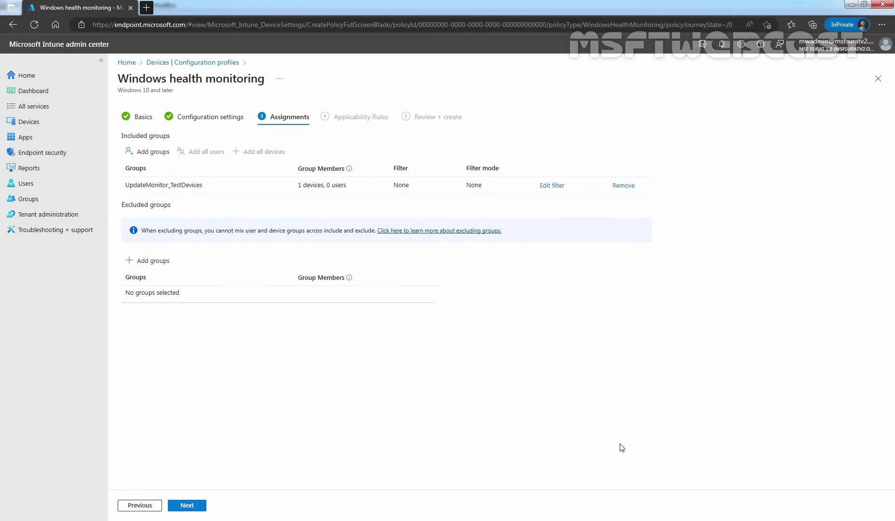
# Skip the applicability rules, create the profile, and refresh the configuration profiles list
pyautogui.click(188, 505)
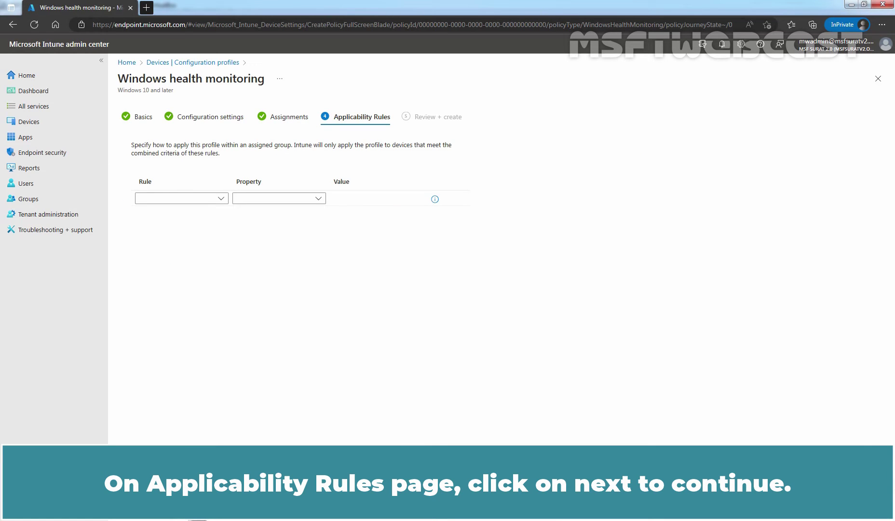
pyautogui.click(188, 505)
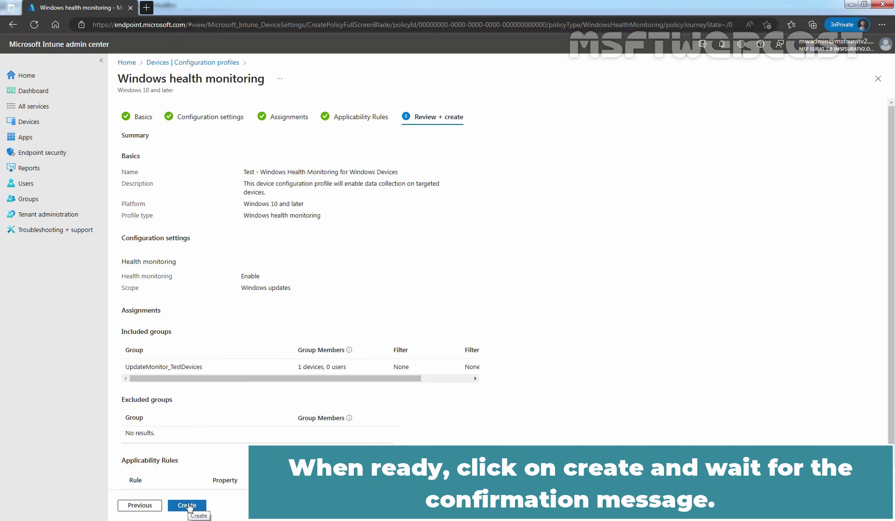
pyautogui.click(187, 505)
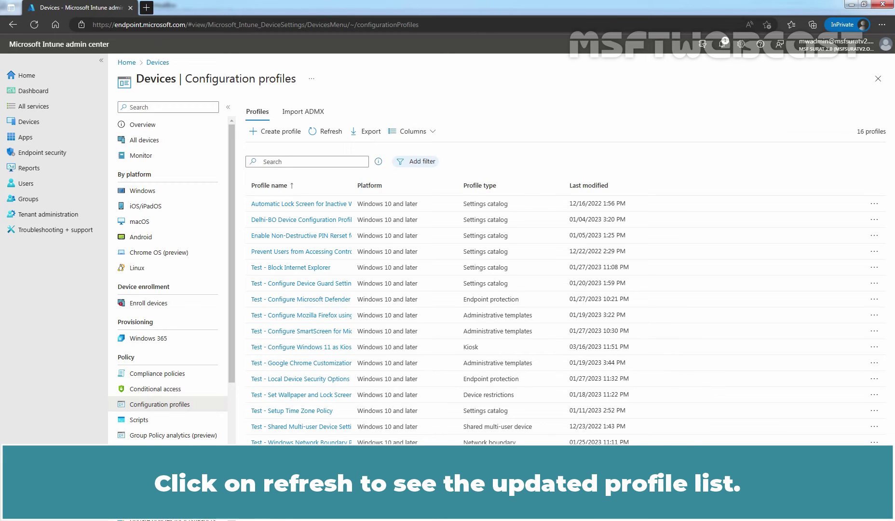
pyautogui.click(330, 132)
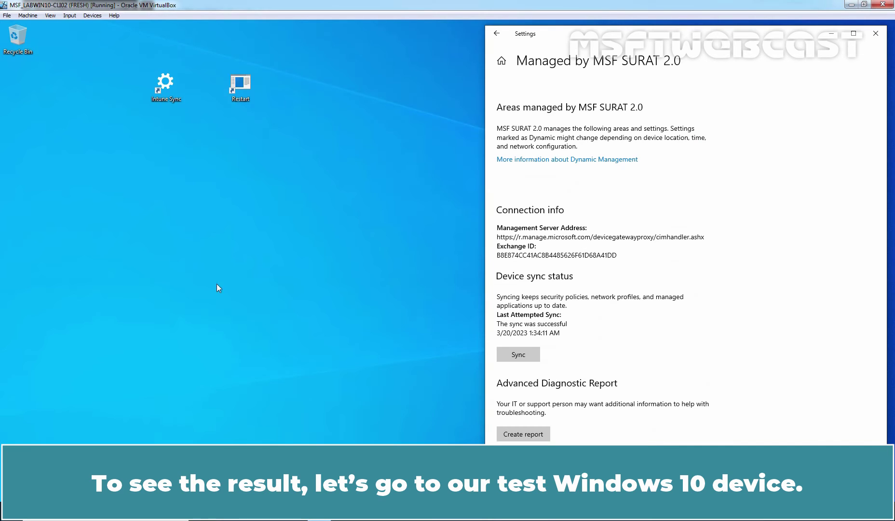
# Sync the test device with Intune, then restart the VM and sign in with the account password
pyautogui.click(263, 295)
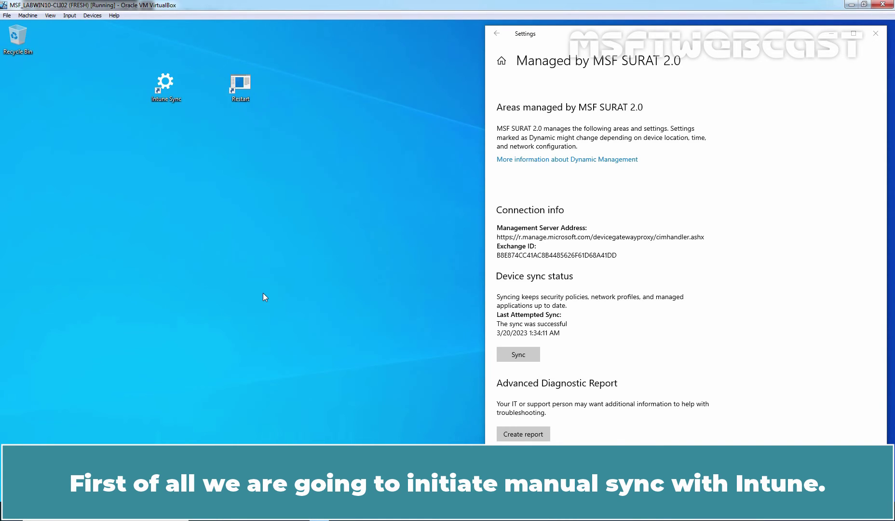
pyautogui.click(518, 353)
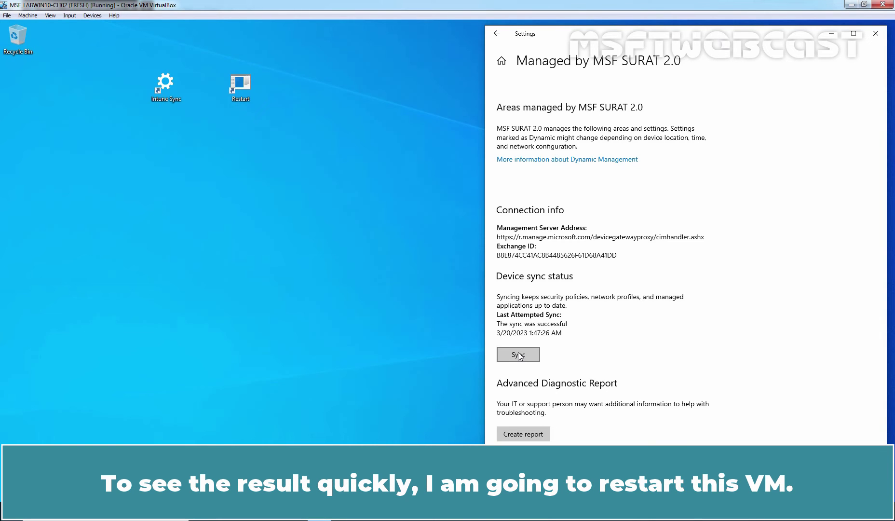
pyautogui.click(873, 37)
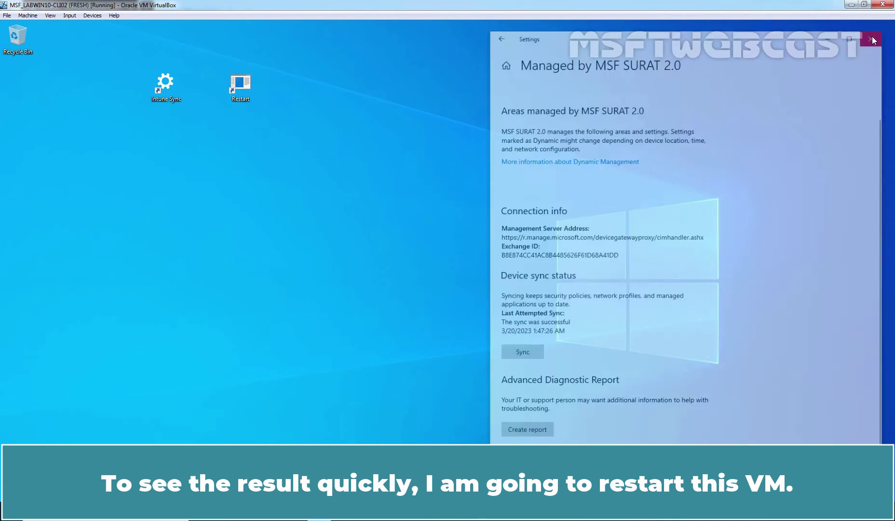
pyautogui.doubleClick(243, 83)
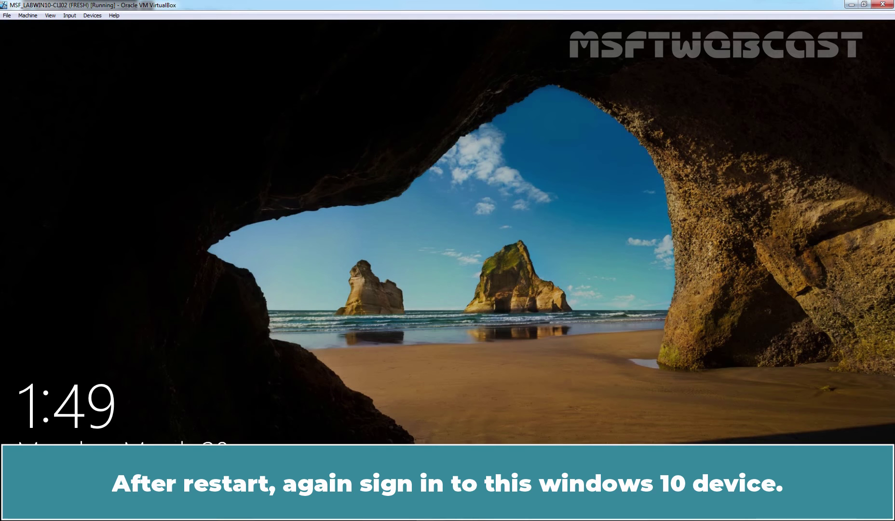
pyautogui.press('Return')
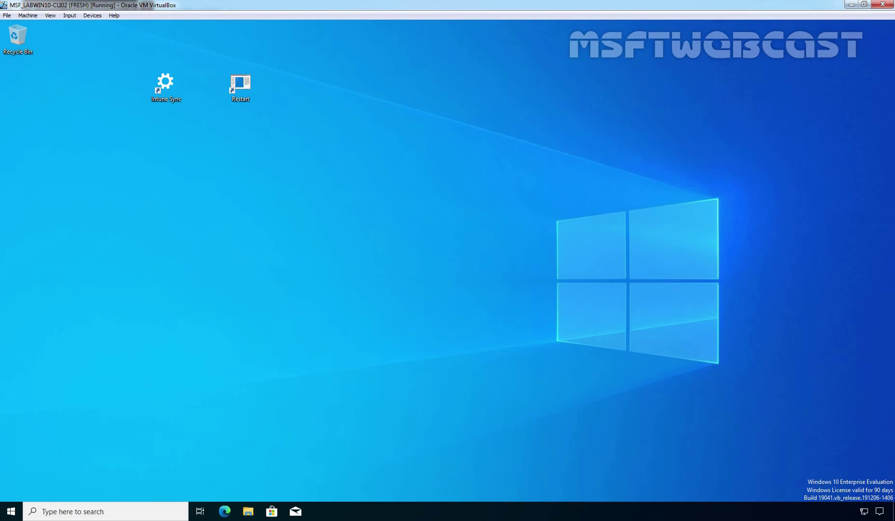
# Run another Intune sync from the connected work account's management info page
pyautogui.doubleClick(166, 87)
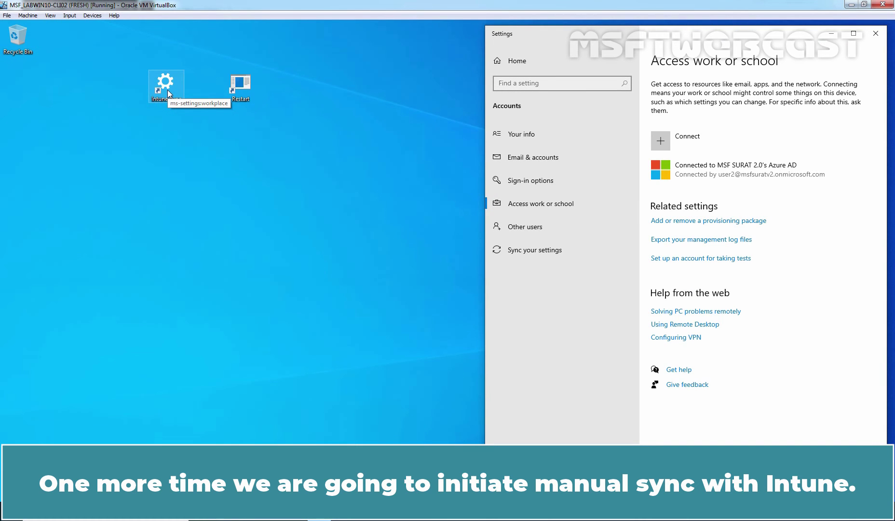
pyautogui.click(758, 174)
pyautogui.click(785, 212)
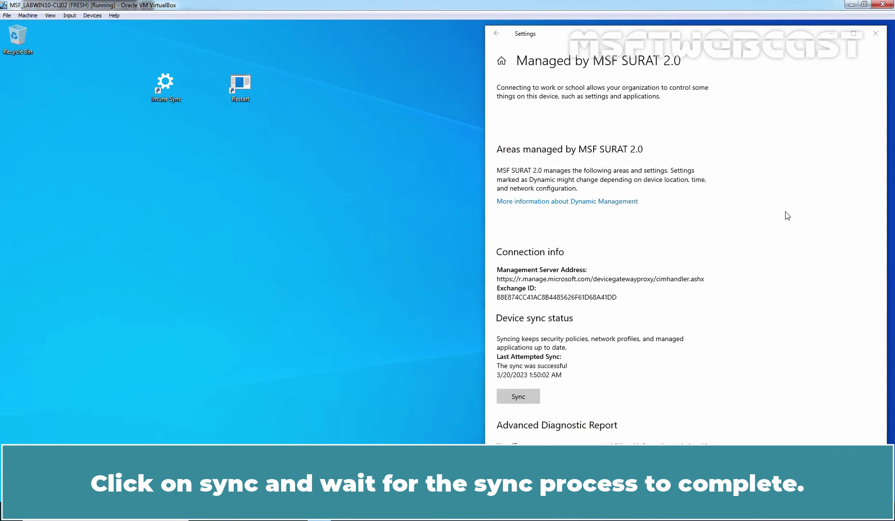
pyautogui.click(513, 398)
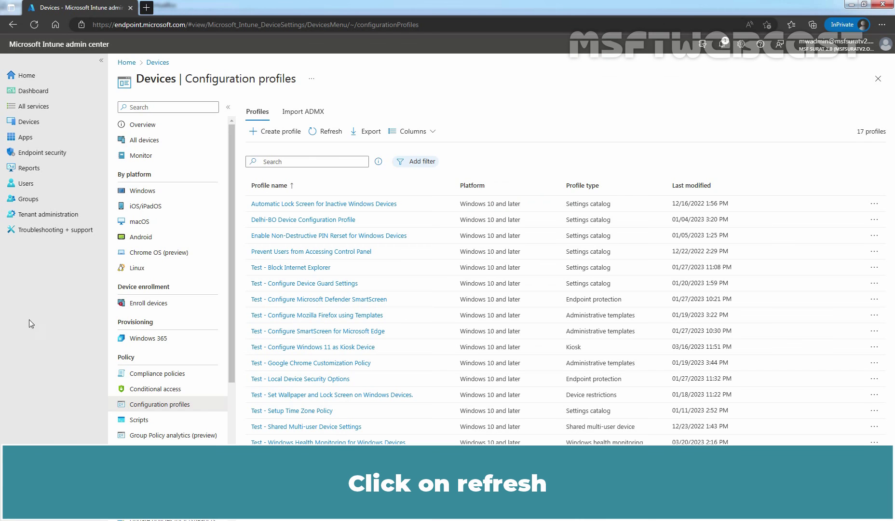
# Refresh the profiles list and open the Test - Windows Health Monitoring profile's device report
pyautogui.click(326, 135)
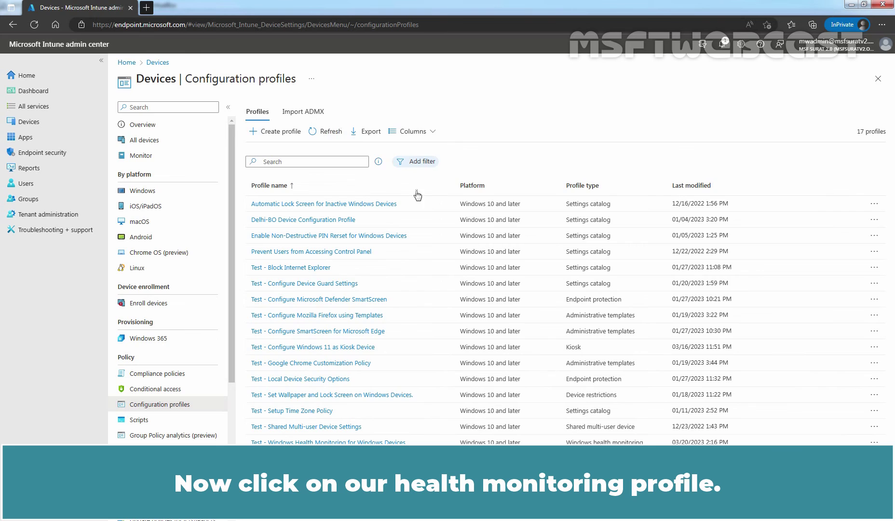
pyautogui.click(344, 441)
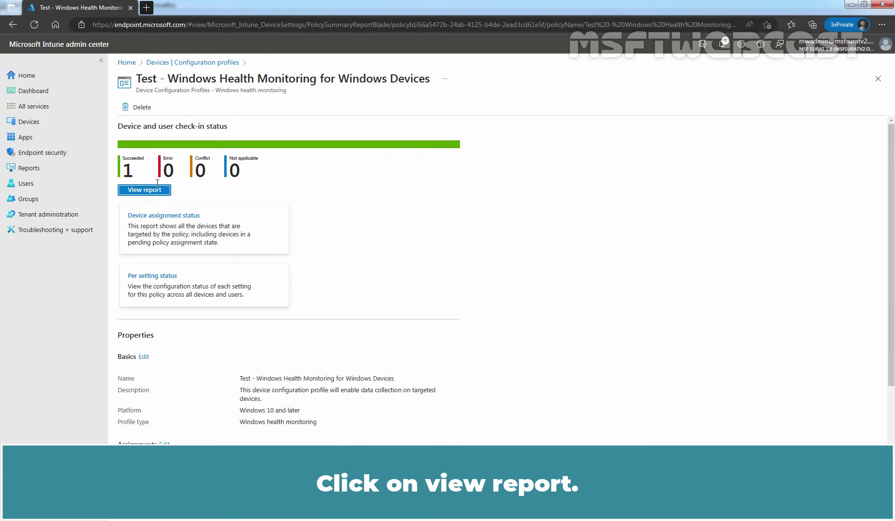
pyautogui.click(143, 191)
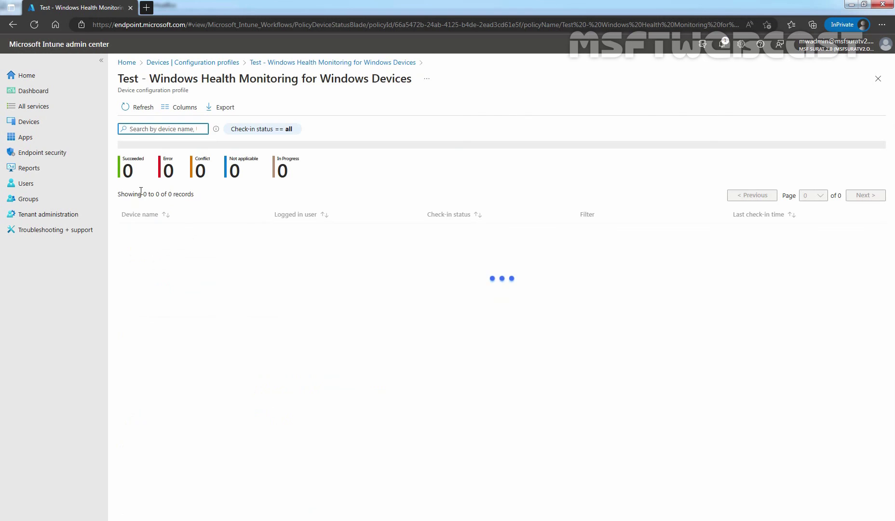